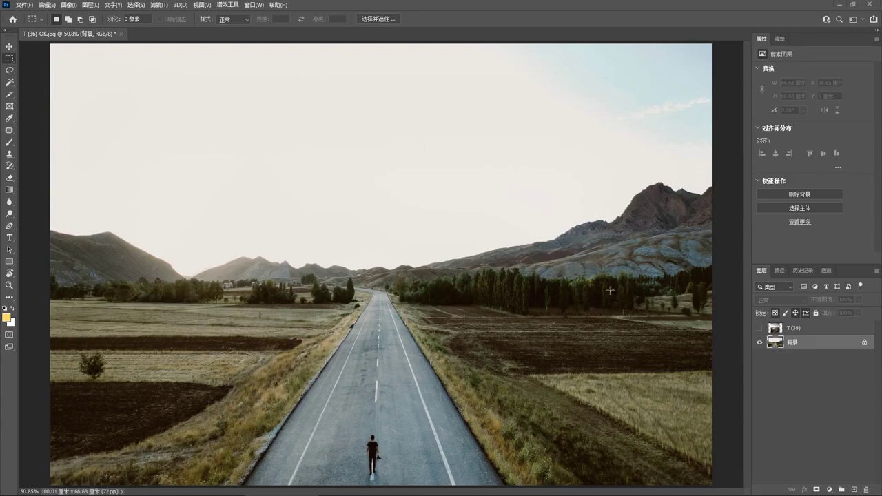
Lasso a loose wavy band along the mountain ridge where the sky meets the hills
{"action": "left_click", "coordinate": [10, 70]}
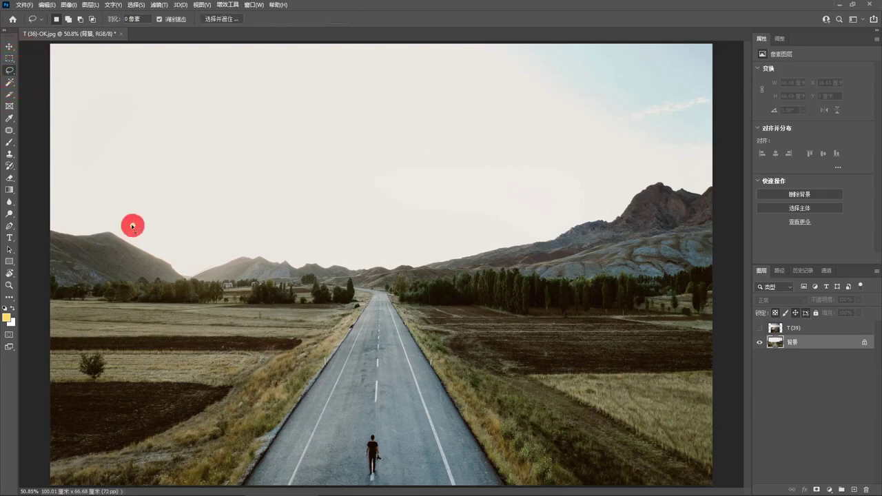
{"action": "mouse_move", "coordinate": [132, 225]}
{"action": "left_mouse_down"}
{"action": "mouse_move", "coordinate": [604, 262]}
{"action": "mouse_move", "coordinate": [123, 225]}
{"action": "left_mouse_up"}
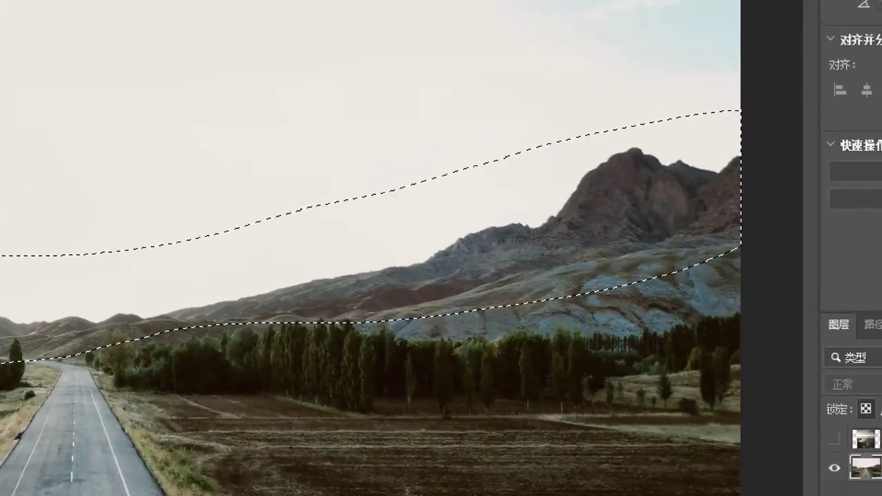
{"action": "left_click", "coordinate": [509, 204]}
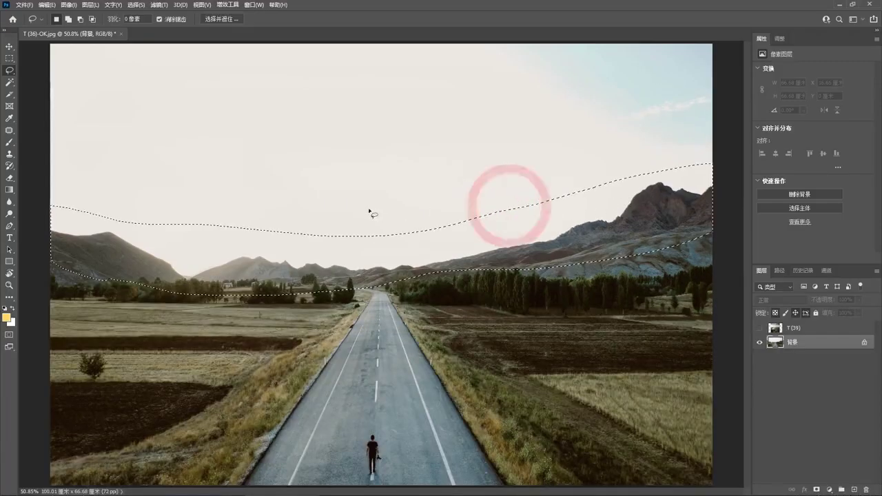
{"action": "left_click", "coordinate": [10, 82]}
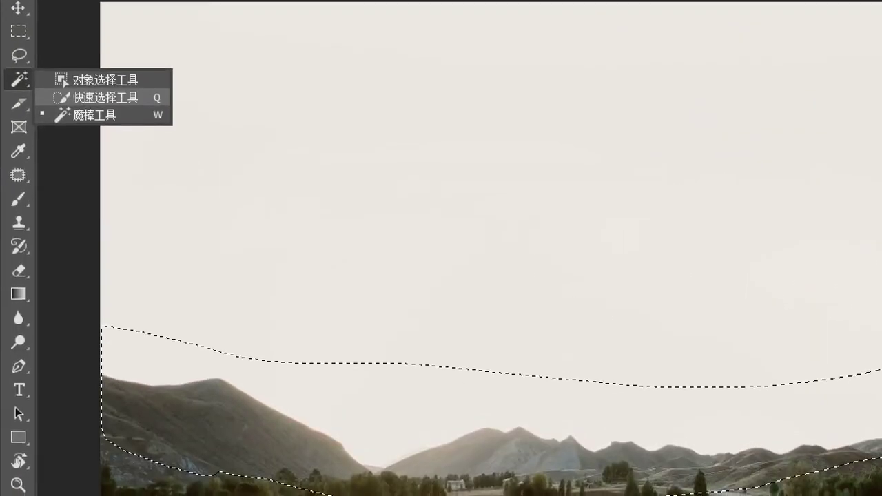
{"action": "left_click", "coordinate": [31, 89]}
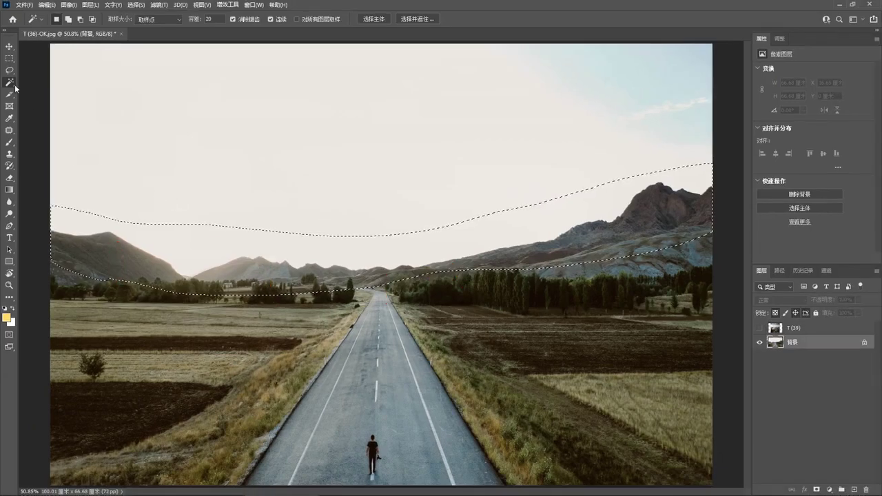
Pick the Magic Wand, deselect the ridge band, and zoom out to the whole road photo
{"action": "right_click", "coordinate": [10, 82]}
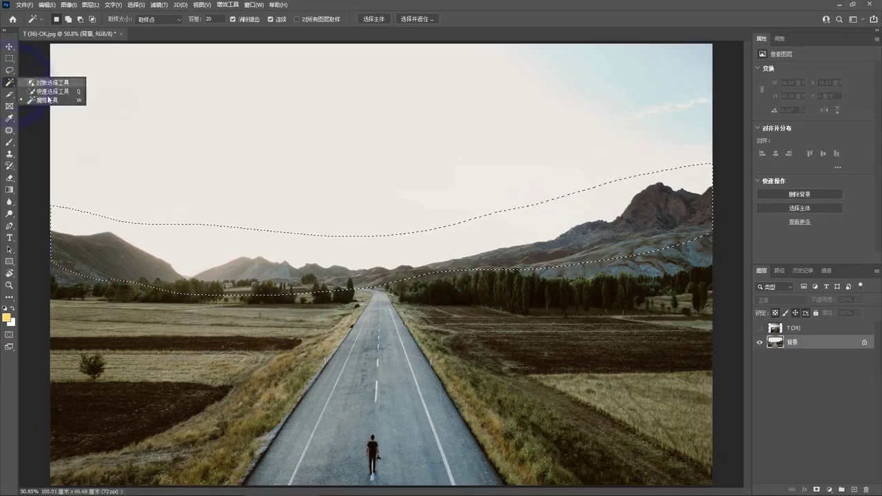
{"action": "left_click", "coordinate": [41, 99]}
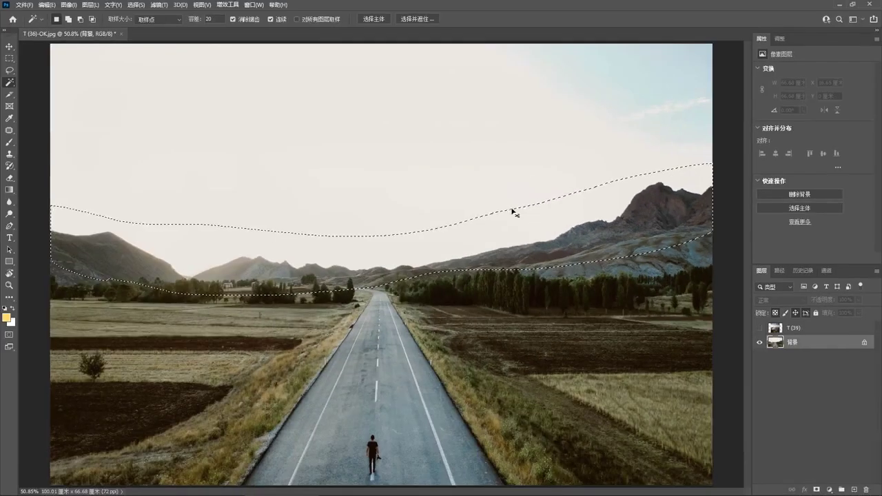
{"action": "key", "text": "ctrl+d"}
{"action": "left_click_drag", "start_coordinate": [425, 252], "coordinate": [376, 290]}
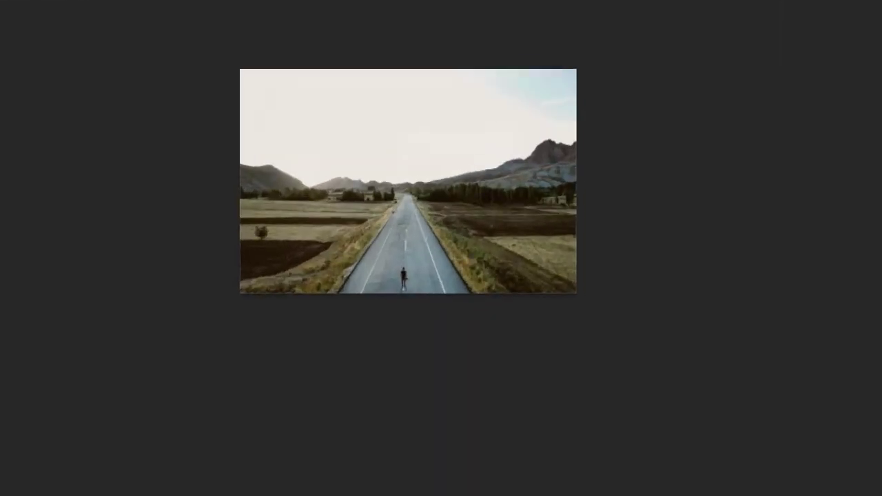
{"action": "left_click", "coordinate": [351, 350]}
{"action": "left_click", "coordinate": [344, 323]}
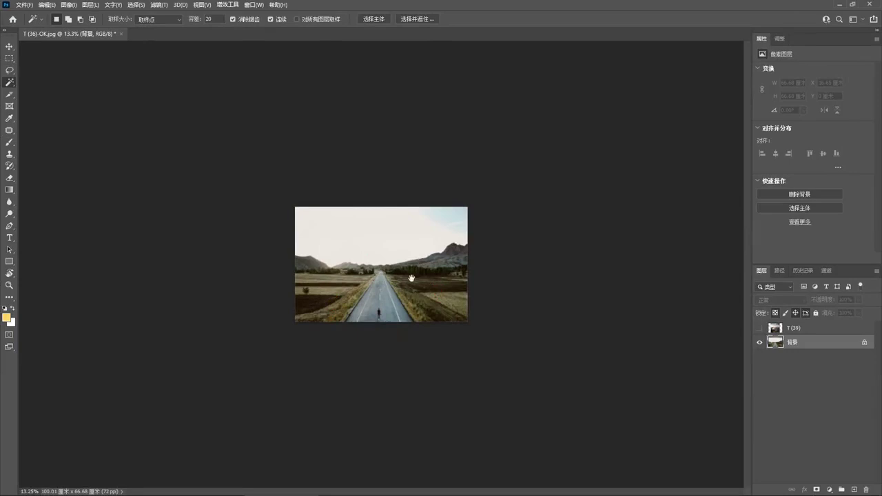
Magic Wand-select the pale sky and add the blue top-right sky area
{"action": "left_click_drag", "start_coordinate": [392, 250], "coordinate": [419, 289]}
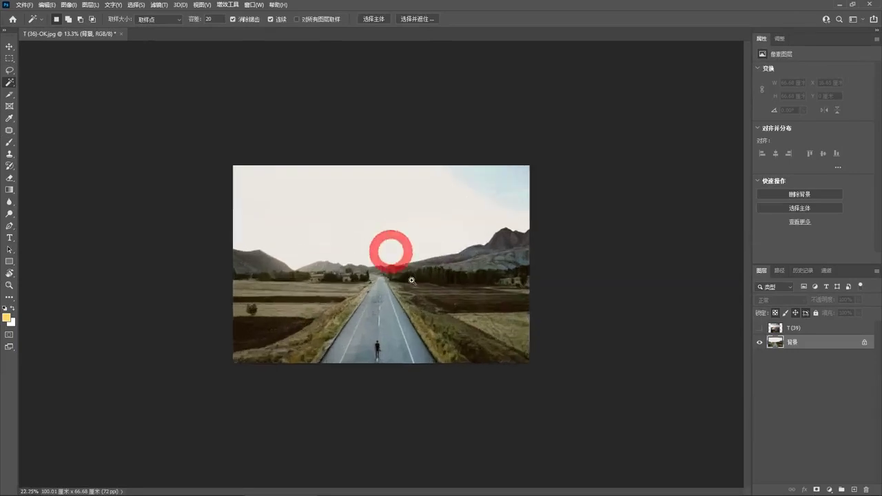
{"action": "right_click", "coordinate": [7, 83]}
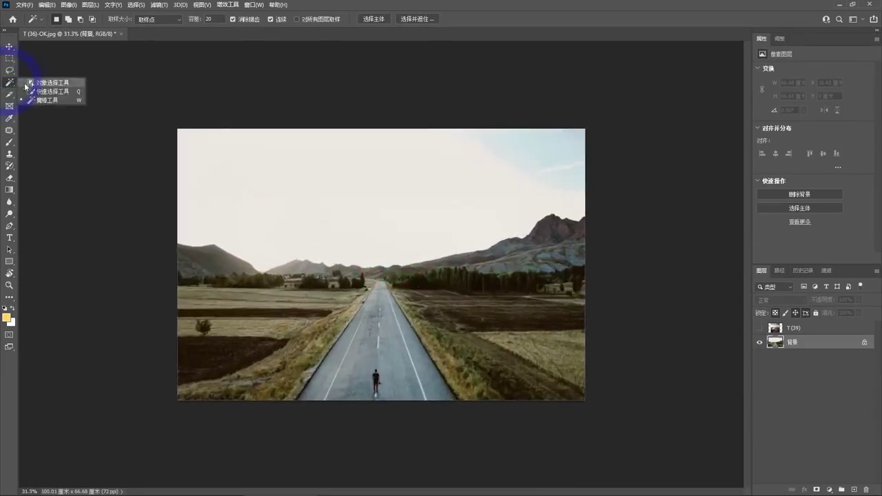
{"action": "left_click", "coordinate": [38, 98]}
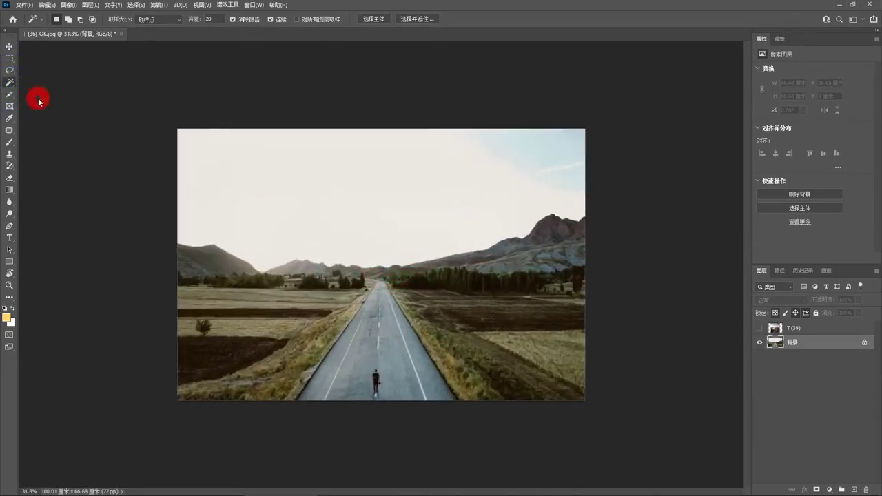
{"action": "left_click", "coordinate": [564, 211]}
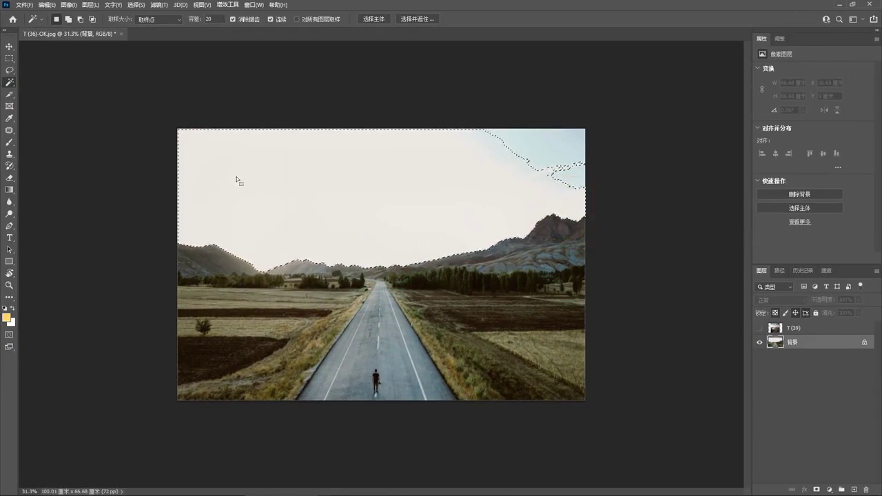
{"action": "left_click", "coordinate": [572, 188], "text": "shift"}
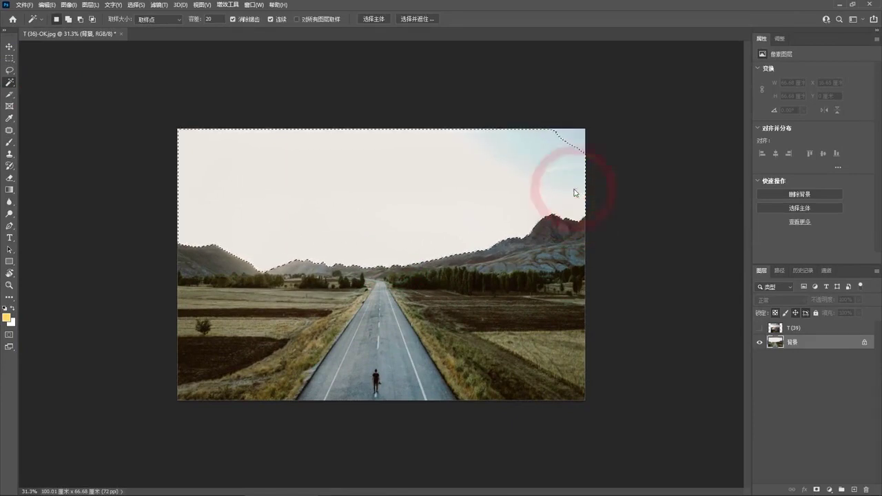
Lasso-add the top-left and top-right sky corners to the selection
{"action": "left_click", "coordinate": [10, 70]}
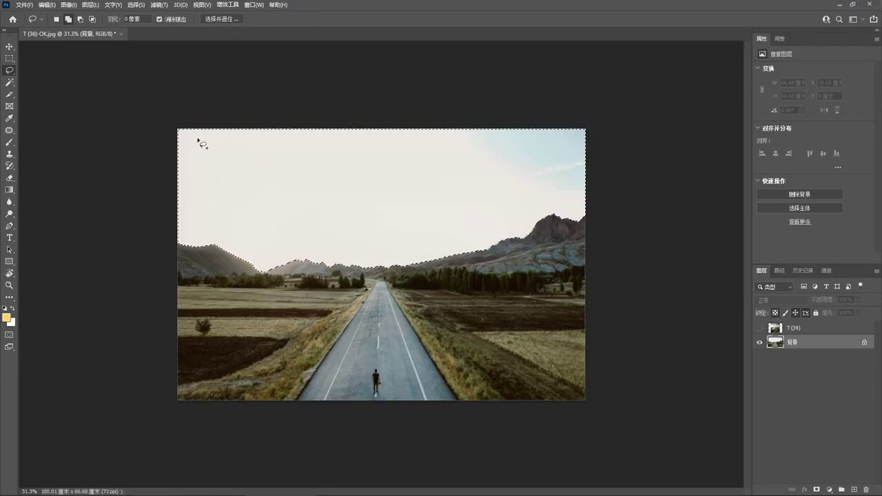
{"action": "left_click_drag", "start_coordinate": [199, 139], "coordinate": [213, 137]}
{"action": "left_click_drag", "start_coordinate": [535, 122], "coordinate": [555, 114]}
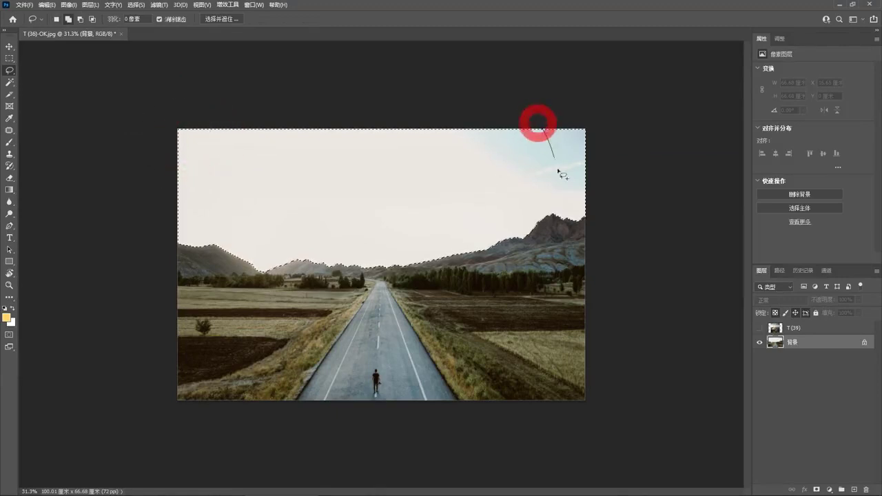
{"action": "scroll", "coordinate": [473, 193], "scroll_direction": "up", "scroll_amount": 1}
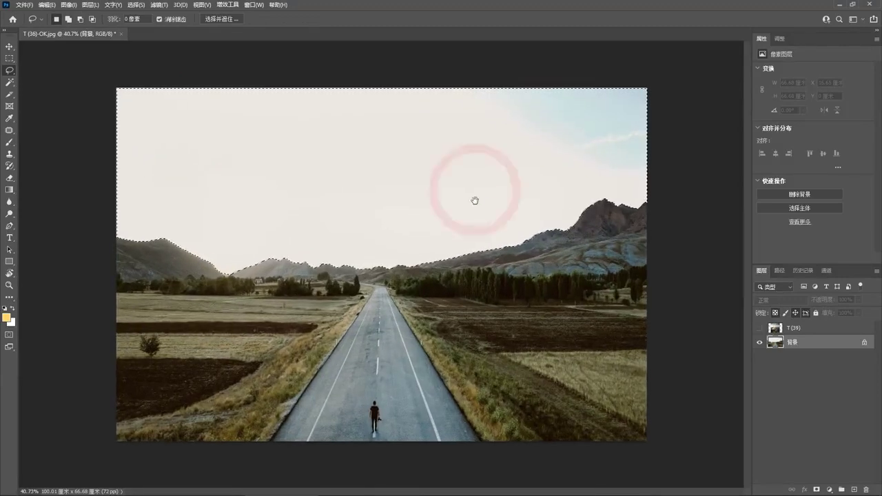
{"action": "scroll", "coordinate": [462, 192], "scroll_direction": "up", "scroll_amount": 1}
{"action": "scroll", "coordinate": [451, 200], "scroll_direction": "down", "scroll_amount": 1}
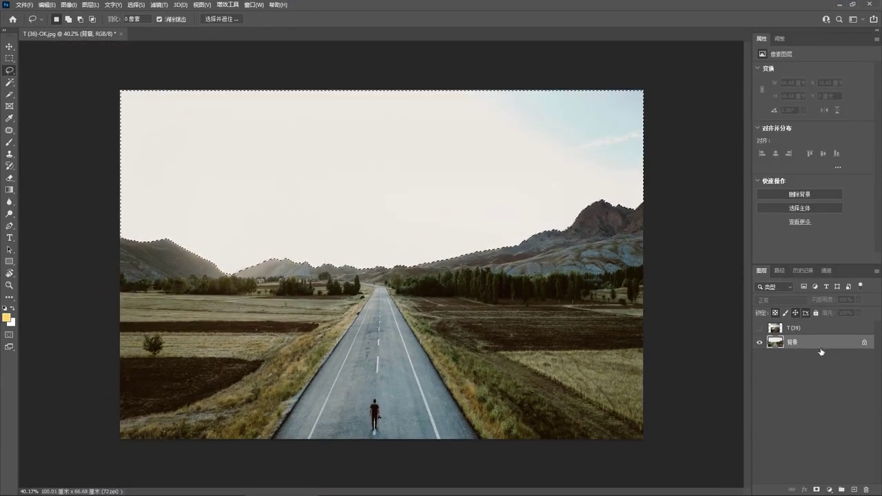
Duplicate the Background layer and mask the copy with the sky selection
{"action": "left_click_drag", "start_coordinate": [811, 342], "coordinate": [858, 482]}
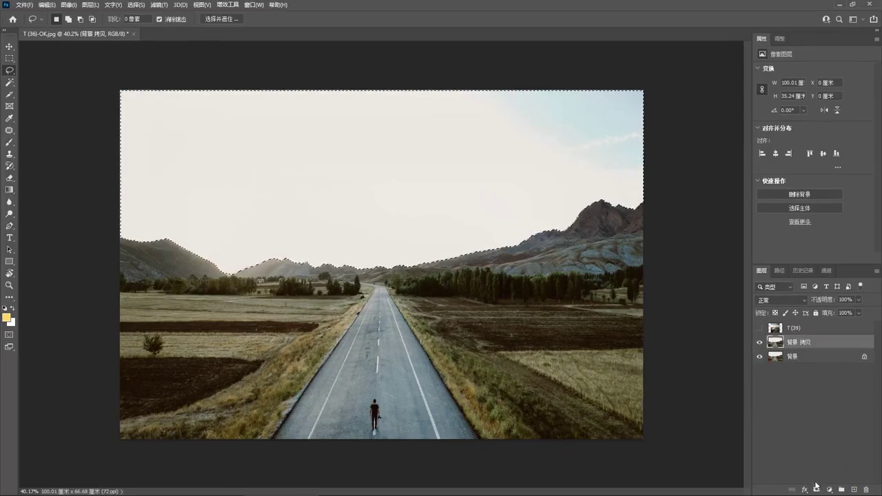
{"action": "left_click", "coordinate": [815, 489]}
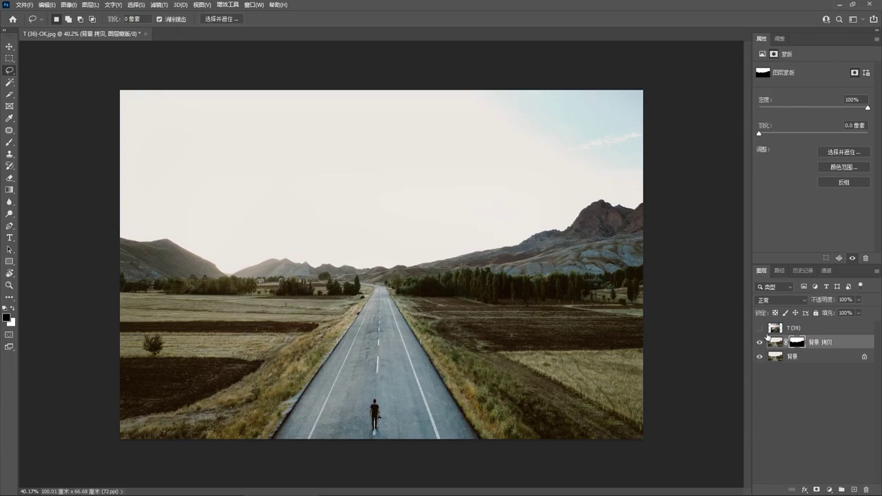
Show the coastal photo layer and copy its cloudy sky band to a new layer
{"action": "left_click", "coordinate": [759, 328]}
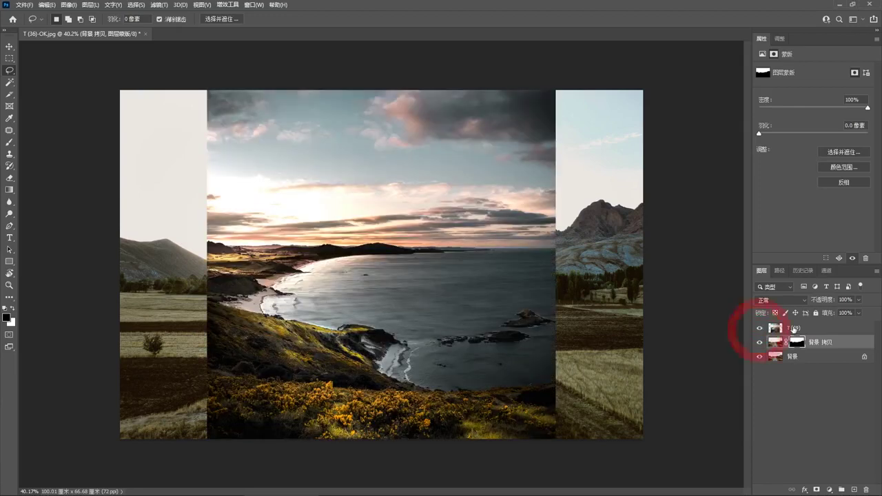
{"action": "left_click", "coordinate": [792, 328]}
{"action": "scroll", "coordinate": [475, 277], "scroll_direction": "down", "scroll_amount": 1}
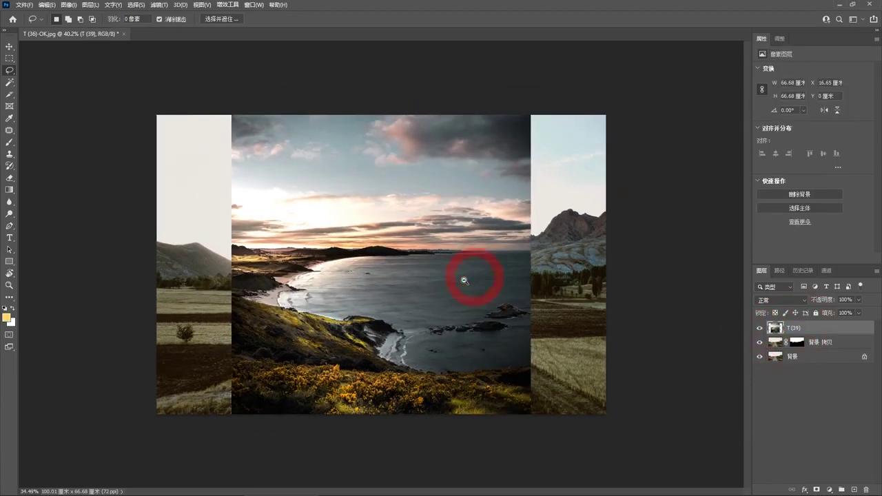
{"action": "left_click", "coordinate": [10, 58]}
{"action": "left_click_drag", "start_coordinate": [200, 90], "coordinate": [534, 246]}
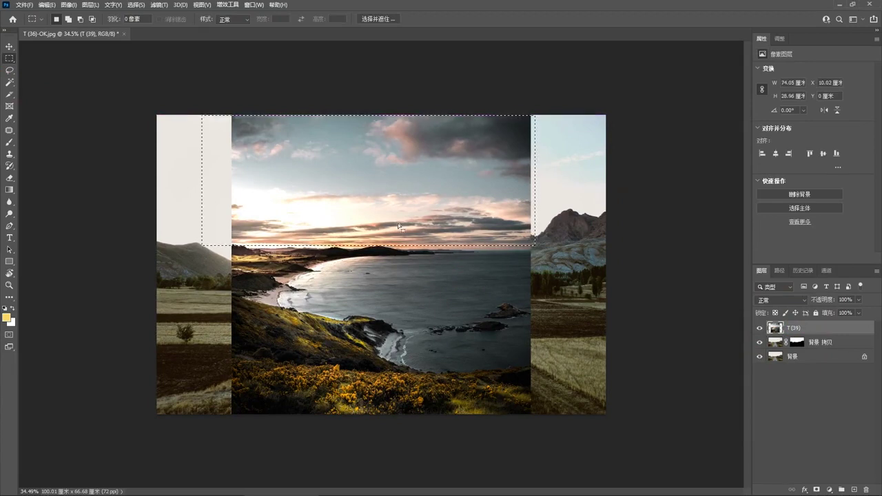
{"action": "left_click", "coordinate": [90, 5]}
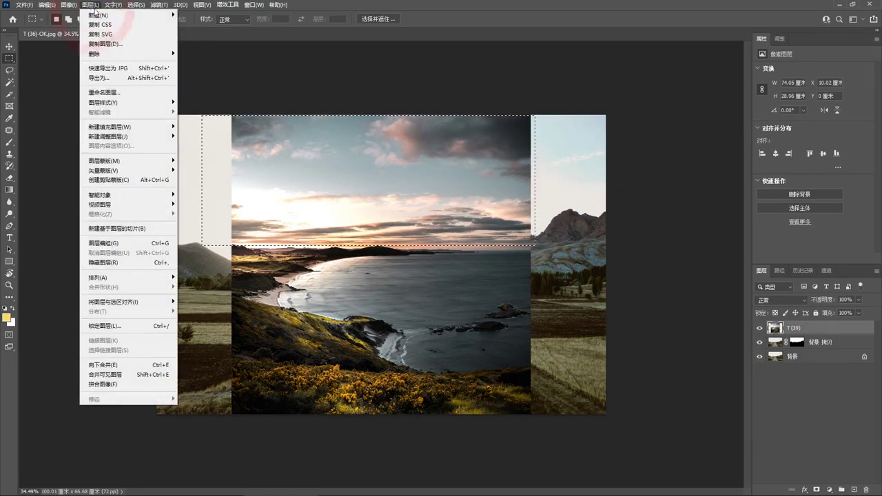
{"action": "left_click", "coordinate": [220, 107]}
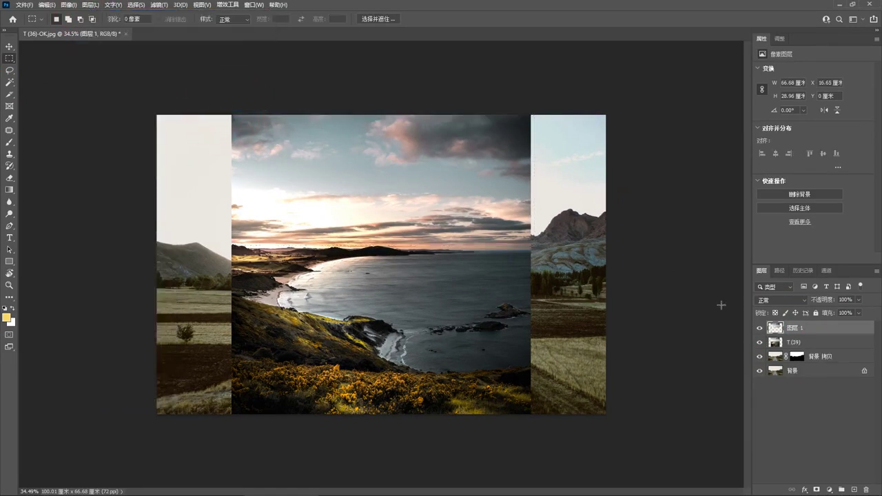
Delete the coastal photo layer and clip the new sky layer to the masked road layer
{"action": "left_click_drag", "start_coordinate": [804, 342], "coordinate": [867, 491]}
{"action": "left_click", "coordinate": [792, 330]}
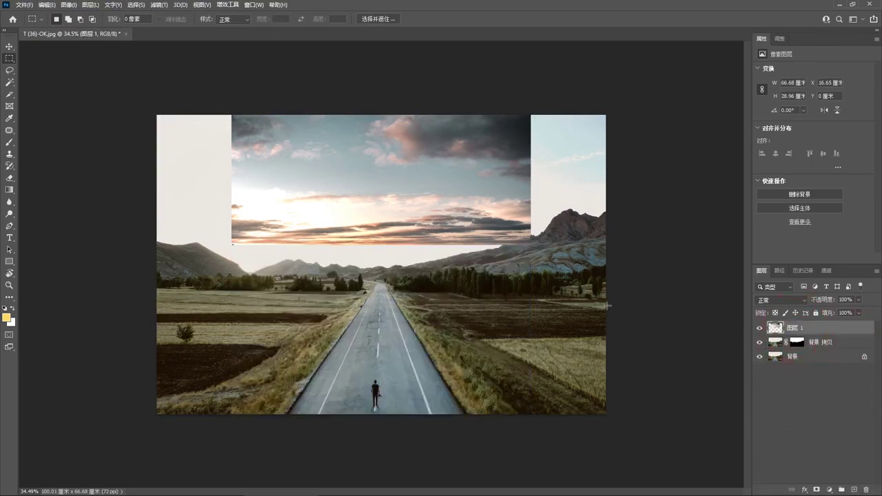
{"action": "left_click", "coordinate": [759, 328]}
{"action": "left_click", "coordinate": [90, 5]}
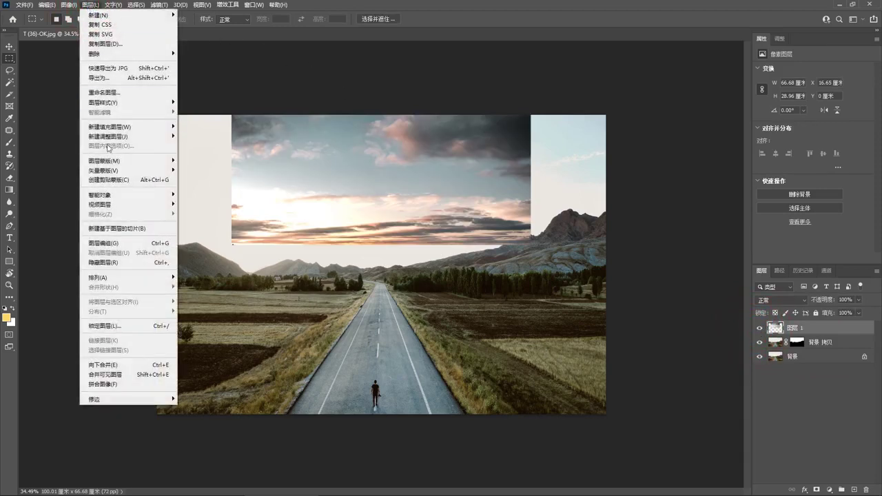
{"action": "left_click", "coordinate": [131, 180]}
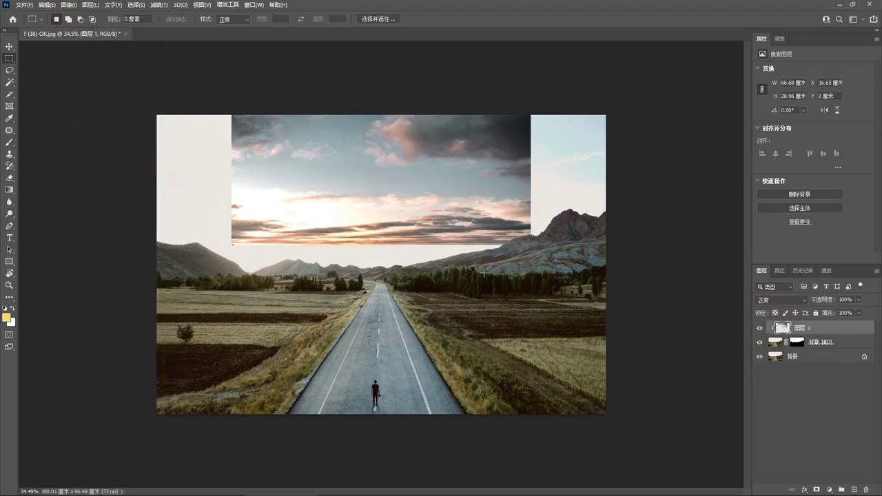
Free Transform the sunset sky, scaling it up to cover the whole sky area
{"action": "left_click", "coordinate": [48, 6]}
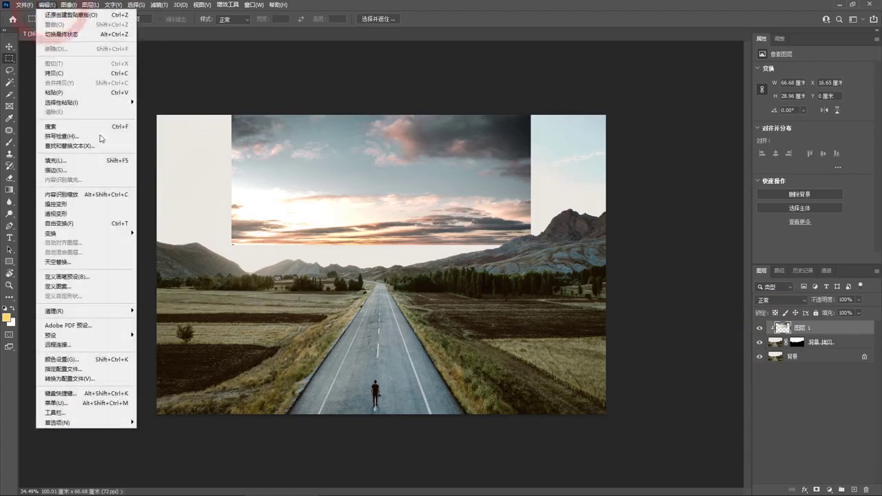
{"action": "left_click", "coordinate": [86, 223]}
{"action": "left_click_drag", "start_coordinate": [530, 243], "coordinate": [610, 278]}
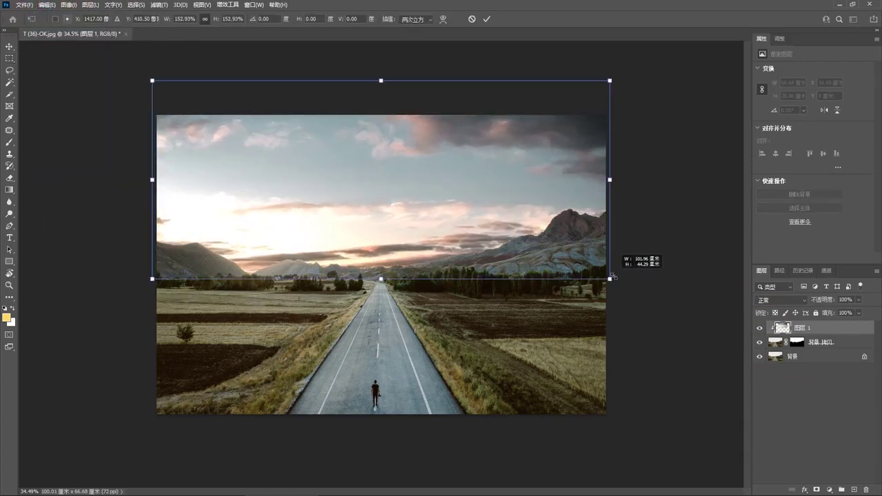
{"action": "double_click", "coordinate": [503, 220]}
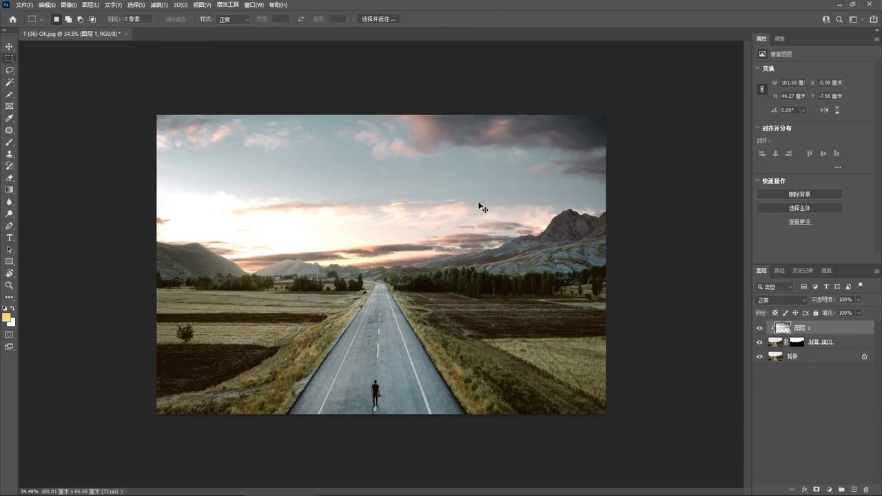
Lower the sky's top edge with a second transform, then zoom out
{"action": "key", "text": "ctrl+t"}
{"action": "left_click_drag", "start_coordinate": [381, 81], "coordinate": [381, 100]}
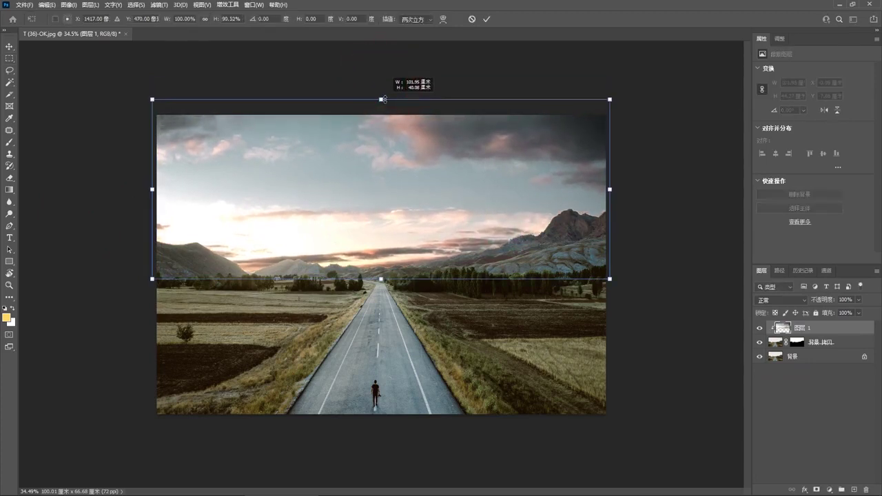
{"action": "double_click", "coordinate": [455, 177]}
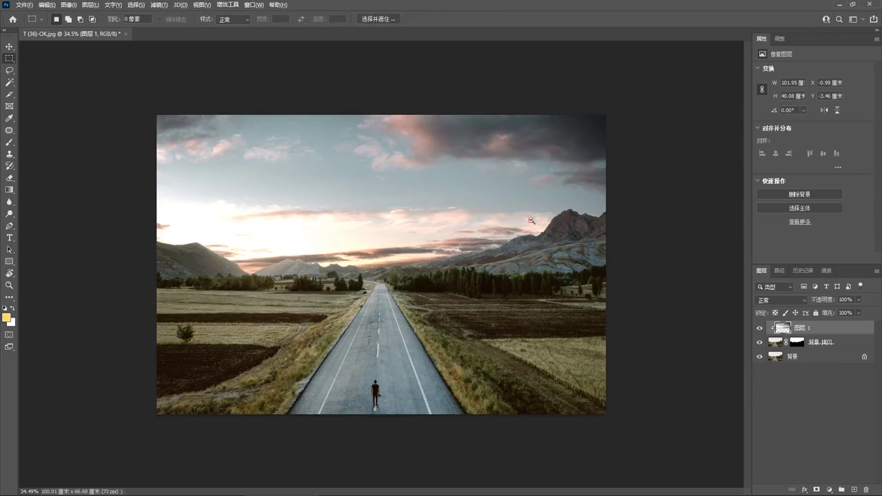
{"action": "scroll", "coordinate": [498, 279], "scroll_direction": "down", "scroll_amount": 3}
{"action": "left_click", "coordinate": [480, 294], "text": "alt"}
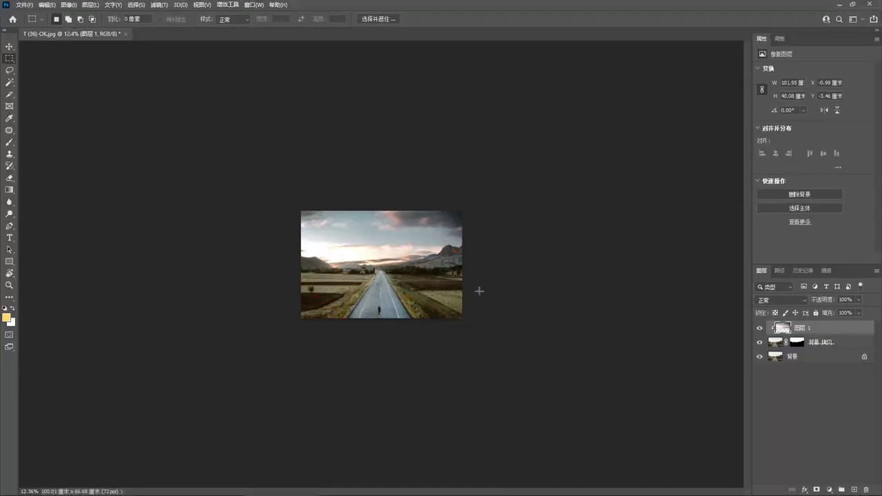
Fit the finished sunset-sky composite to the window
{"action": "right_click", "coordinate": [411, 262]}
{"action": "left_click", "coordinate": [434, 290]}
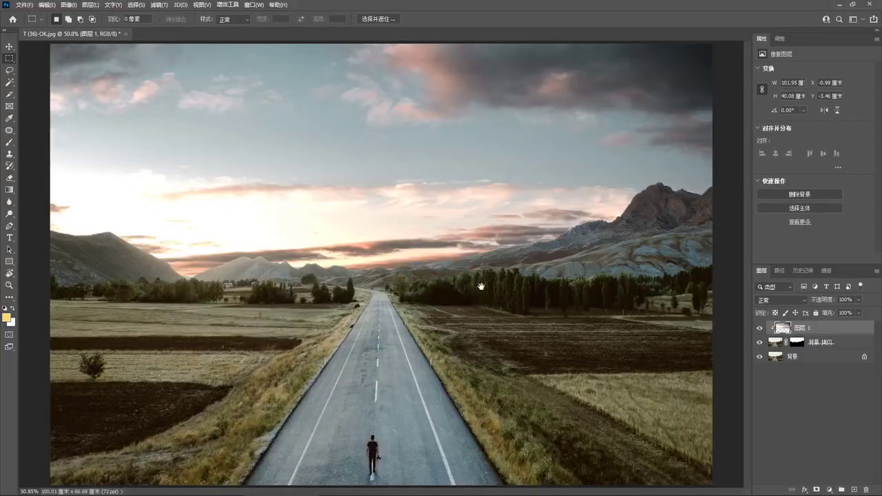